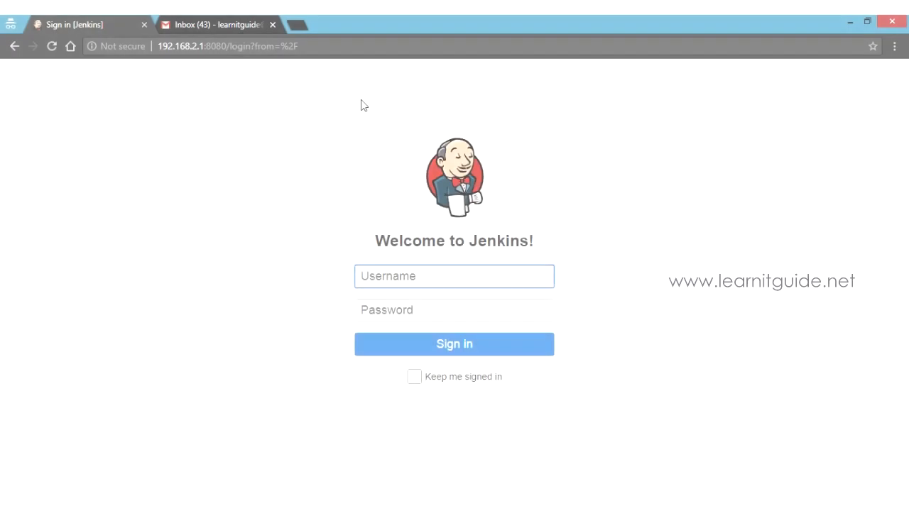
Sign in as admin with the account password and open the Plugin Manager's Updates list.
{"action": "type", "text": "admin"}
{"action": "key", "text": "Tab"}
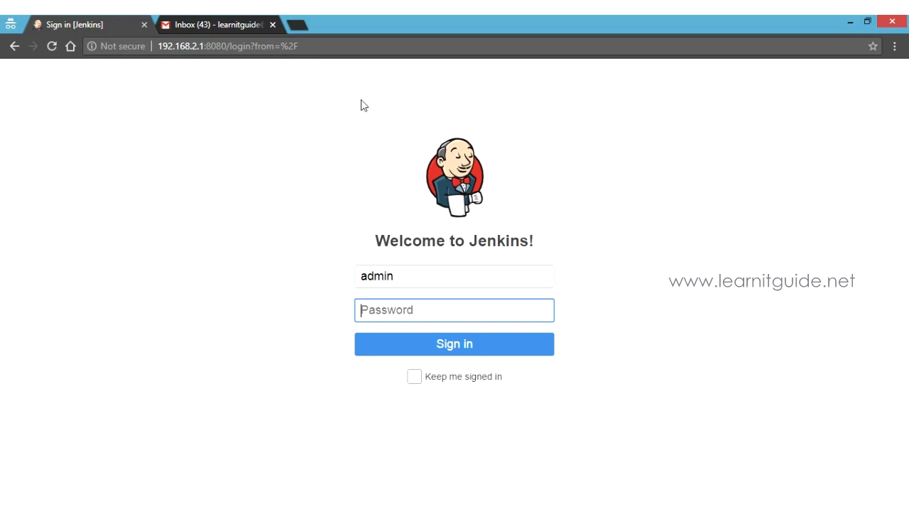
{"action": "type", "text": "jenkins"}
{"action": "key", "text": "Return"}
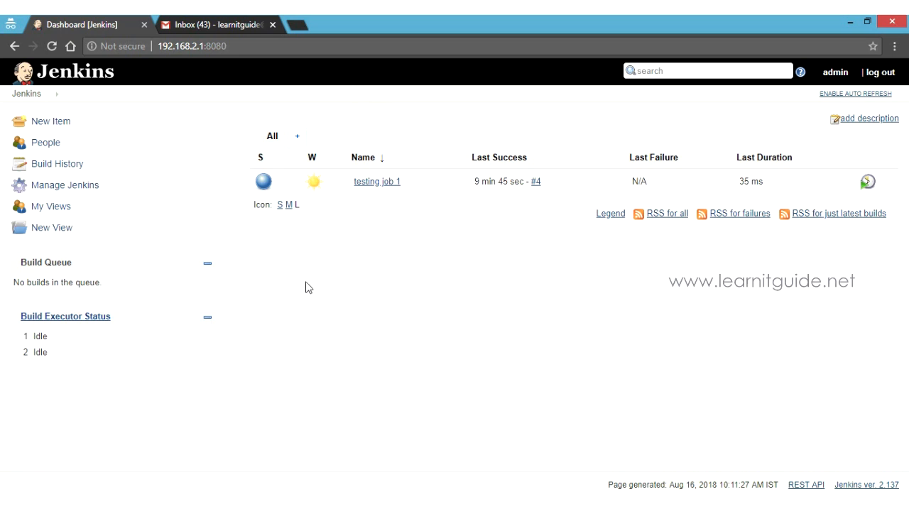
{"action": "left_click", "coordinate": [65, 186]}
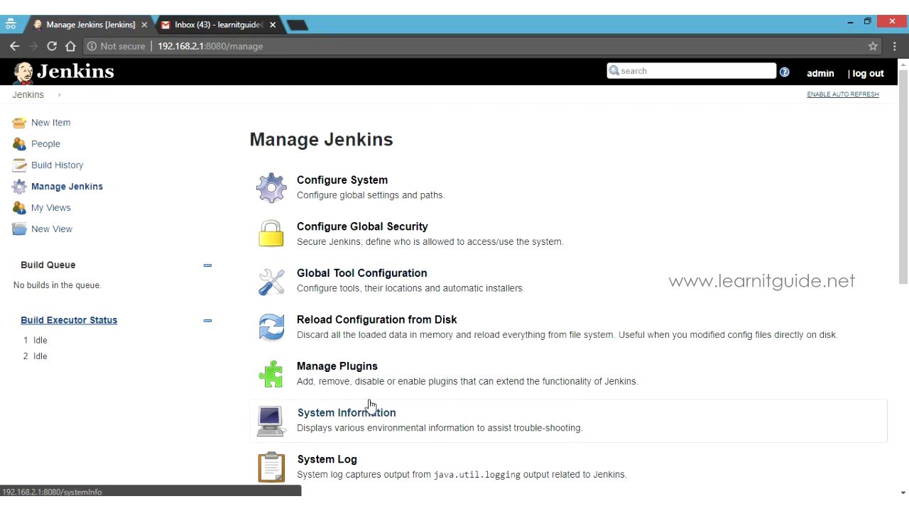
{"action": "left_click", "coordinate": [346, 379]}
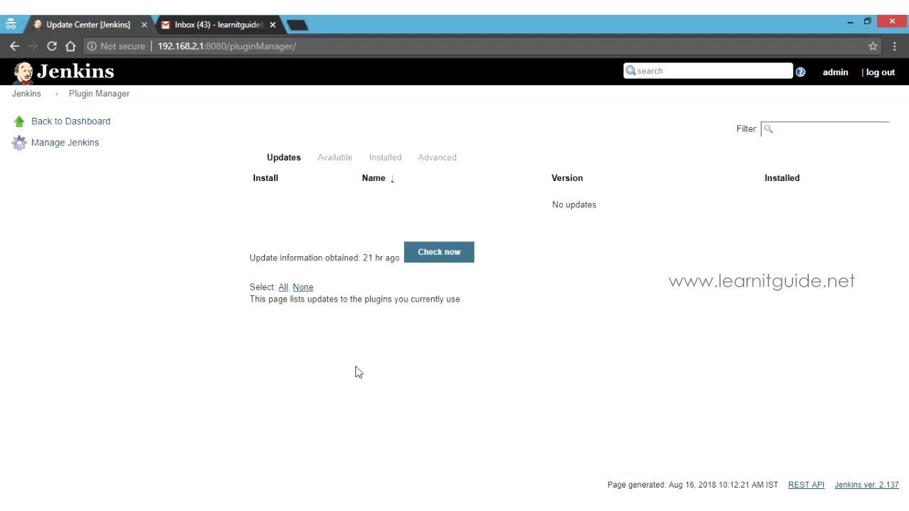
Filter the Available plugins by 'mailer' and tick the Mailer plugin.
{"action": "left_click", "coordinate": [334, 157]}
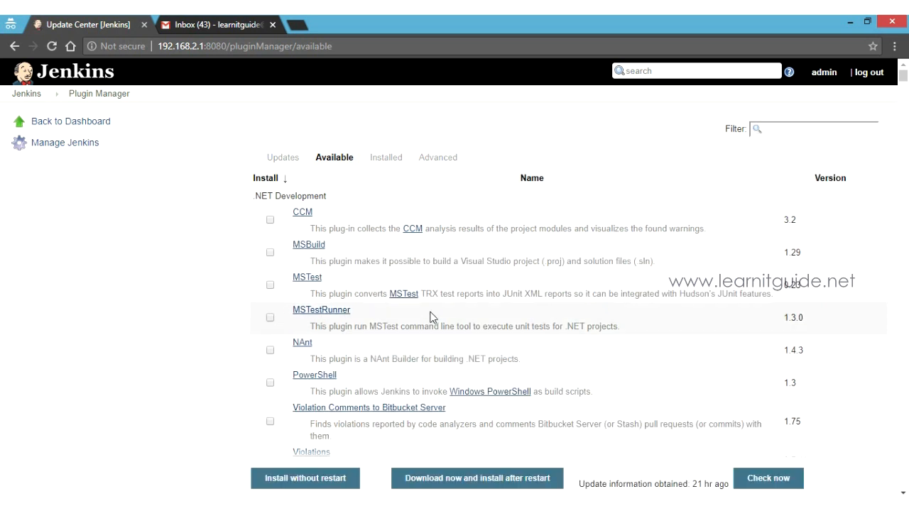
{"action": "left_click", "coordinate": [777, 128]}
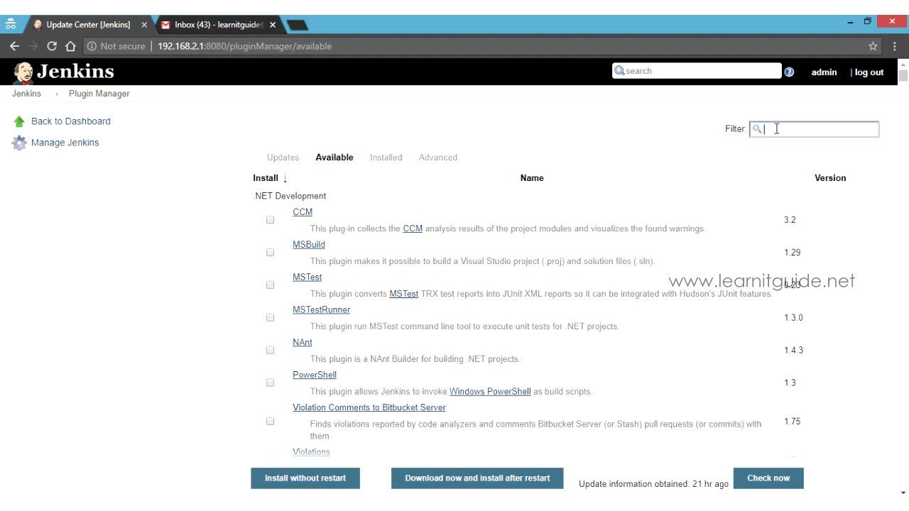
{"action": "type", "text": "mailer"}
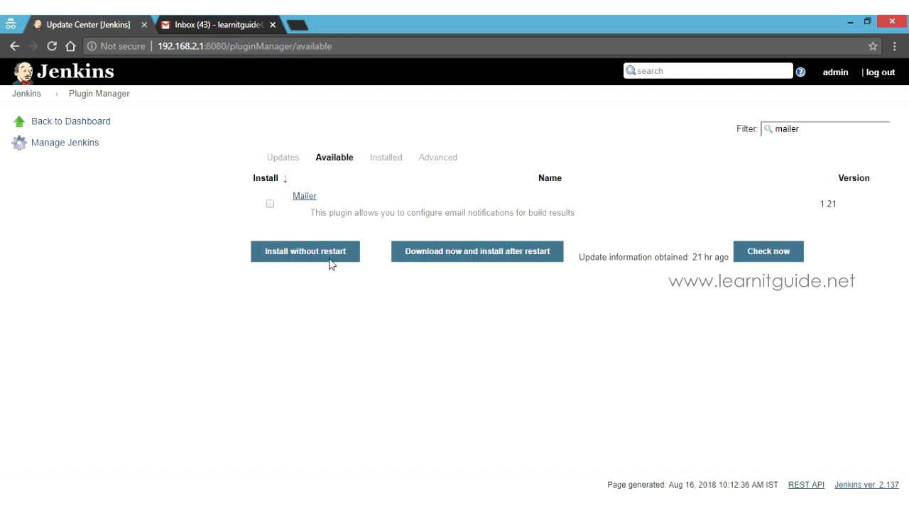
{"action": "left_click", "coordinate": [270, 205]}
Review the Mailer plugin details in a new tab, then install it without restart.
{"action": "right_click", "coordinate": [306, 197]}
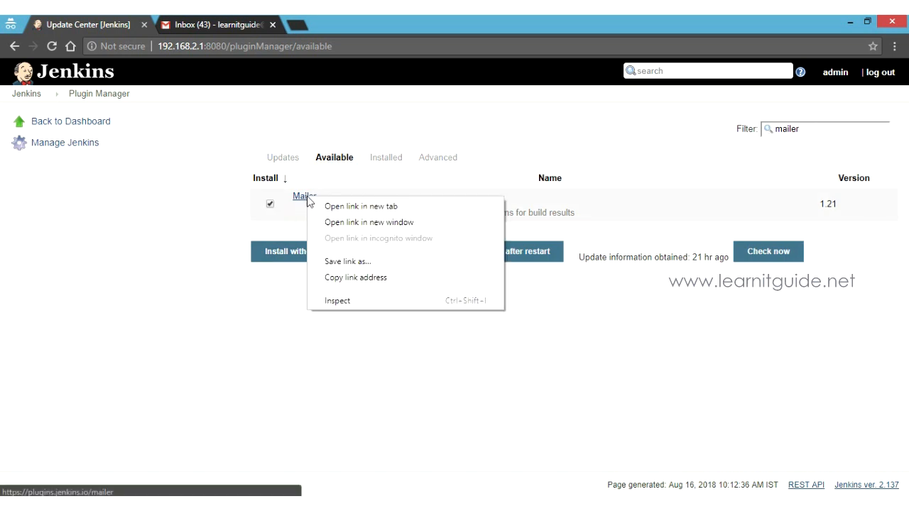
{"action": "left_click", "coordinate": [371, 206]}
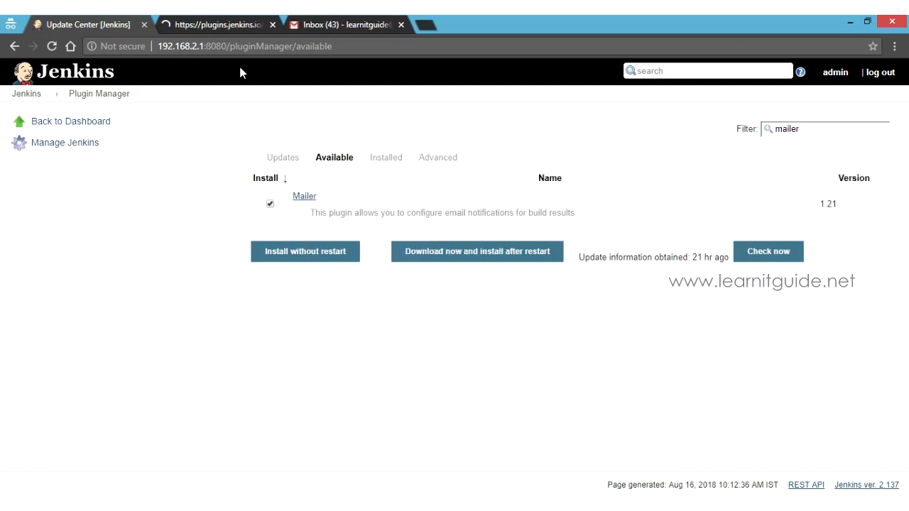
{"action": "key", "text": "ctrl+Tab"}
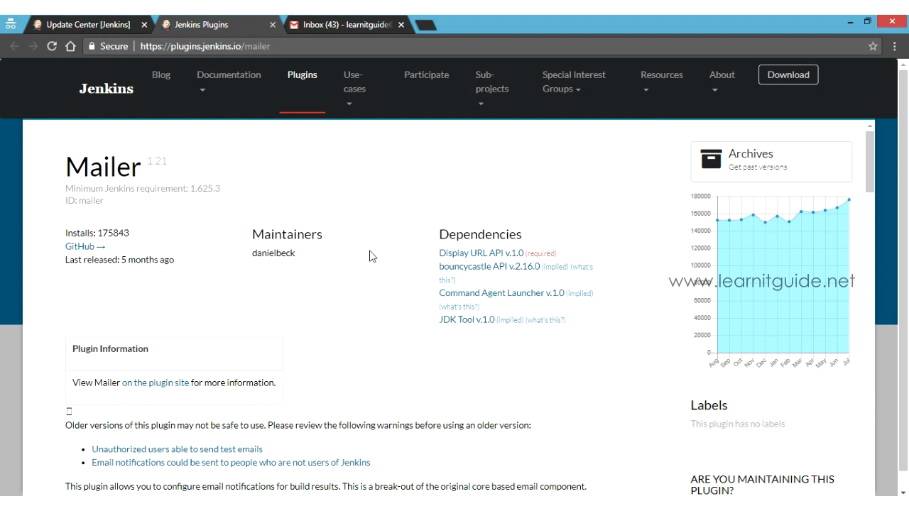
{"action": "scroll", "coordinate": [370, 256], "scroll_direction": "down", "scroll_amount": 4}
{"action": "scroll", "coordinate": [369, 256], "scroll_direction": "down", "scroll_amount": 4}
{"action": "scroll", "coordinate": [371, 250], "scroll_direction": "up", "scroll_amount": 2}
{"action": "scroll", "coordinate": [370, 245], "scroll_direction": "up", "scroll_amount": 4}
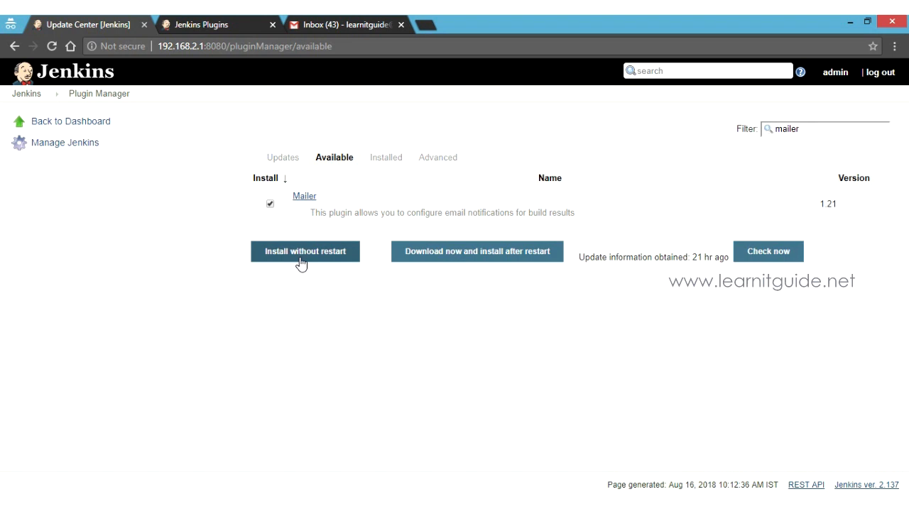
{"action": "left_click", "coordinate": [301, 260]}
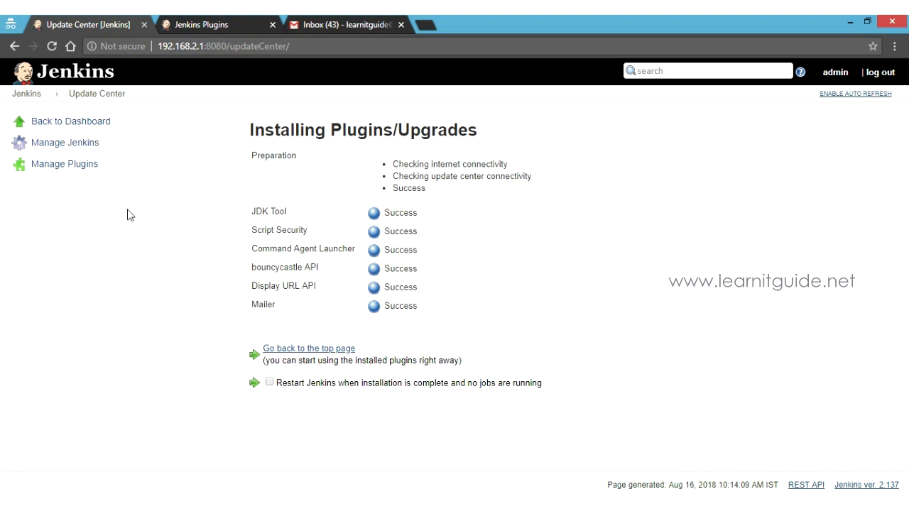
{"action": "left_click", "coordinate": [64, 144]}
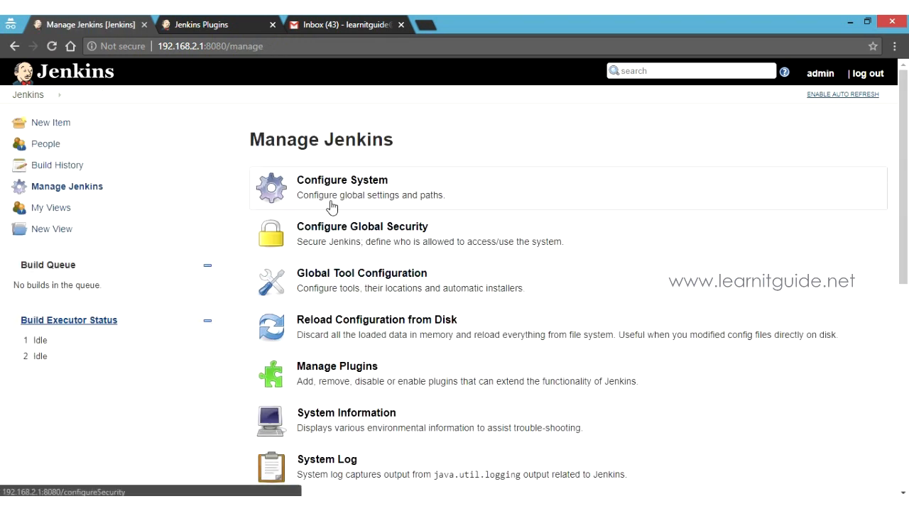
In Configure System, replace the System Admin e-mail address with the Jenkins-Master sender address.
{"action": "left_click", "coordinate": [357, 189]}
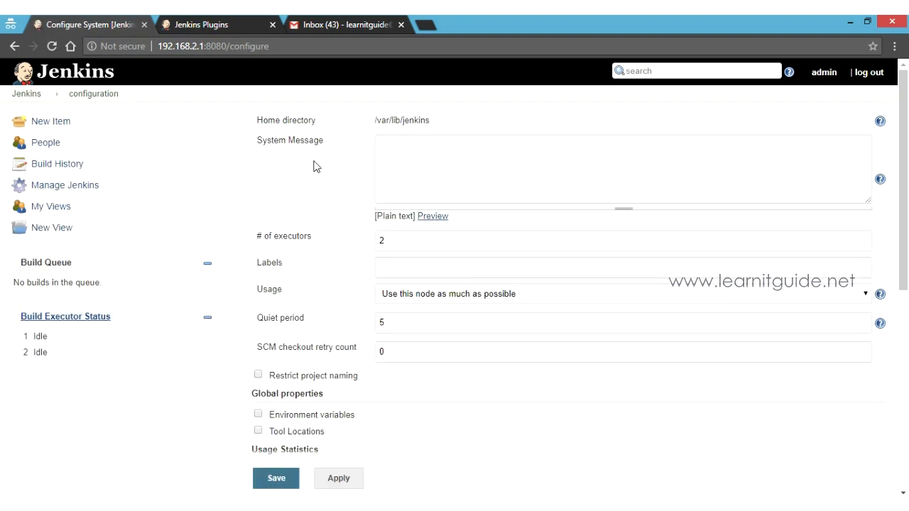
{"action": "scroll", "coordinate": [316, 166], "scroll_direction": "down", "scroll_amount": 1}
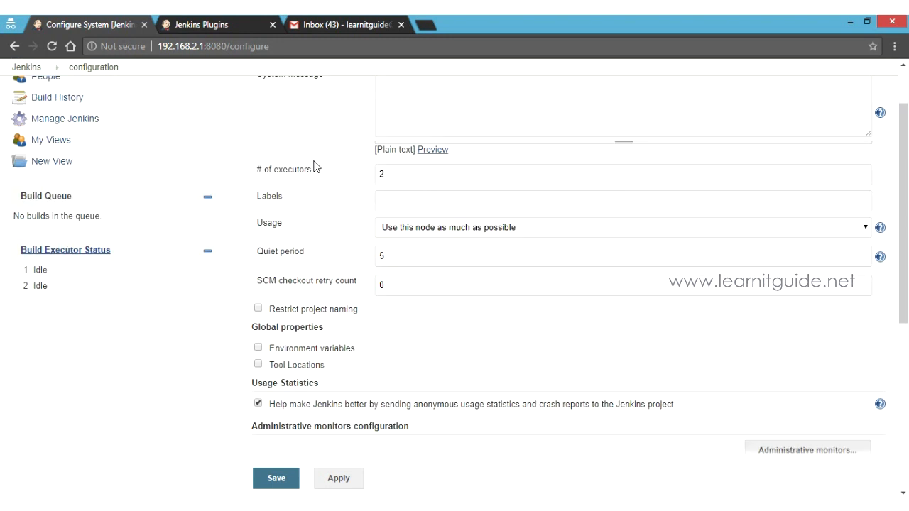
{"action": "scroll", "coordinate": [316, 166], "scroll_direction": "down", "scroll_amount": 3}
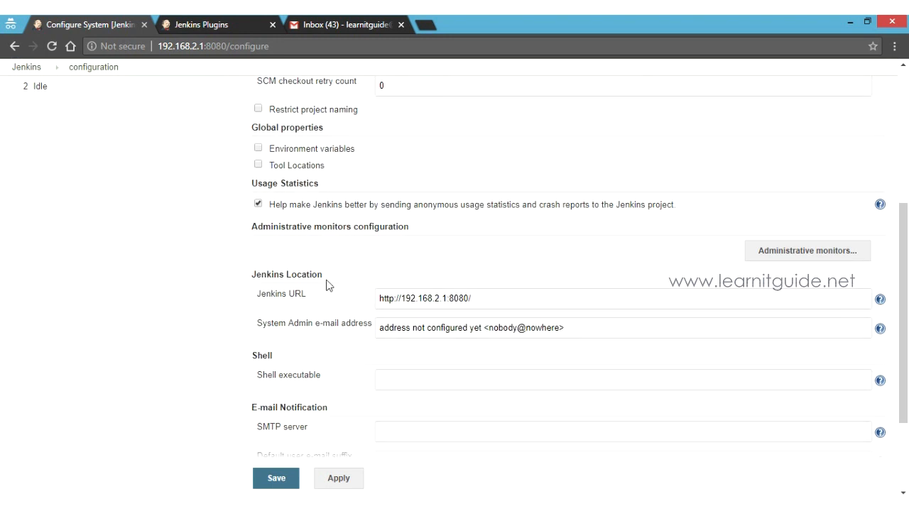
{"action": "left_click", "coordinate": [381, 327]}
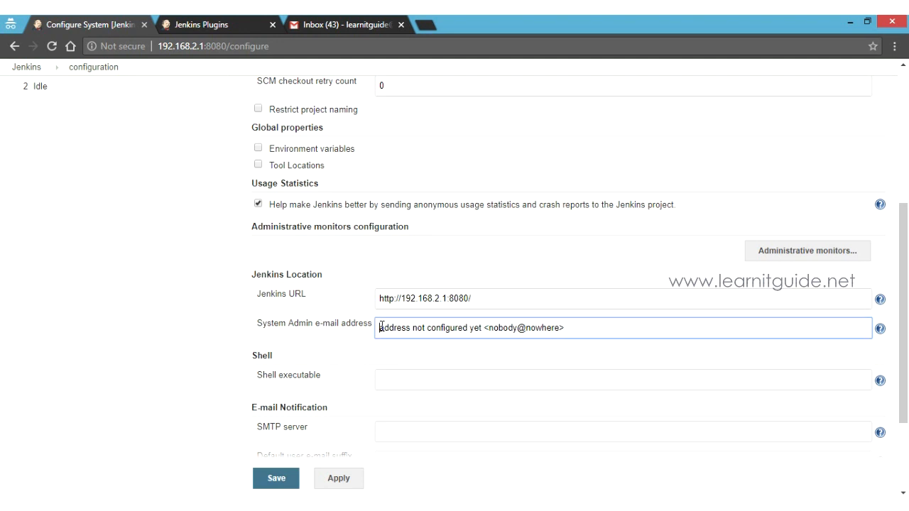
{"action": "key", "text": "ctrl+a"}
{"action": "type", "text": "Je"}
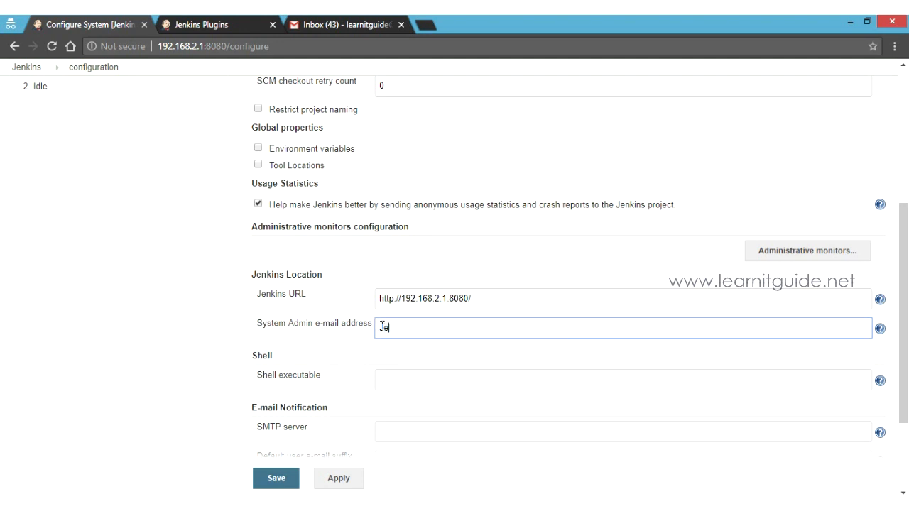
{"action": "type", "text": "nkins-Master "}
{"action": "type", "text": "<>"}
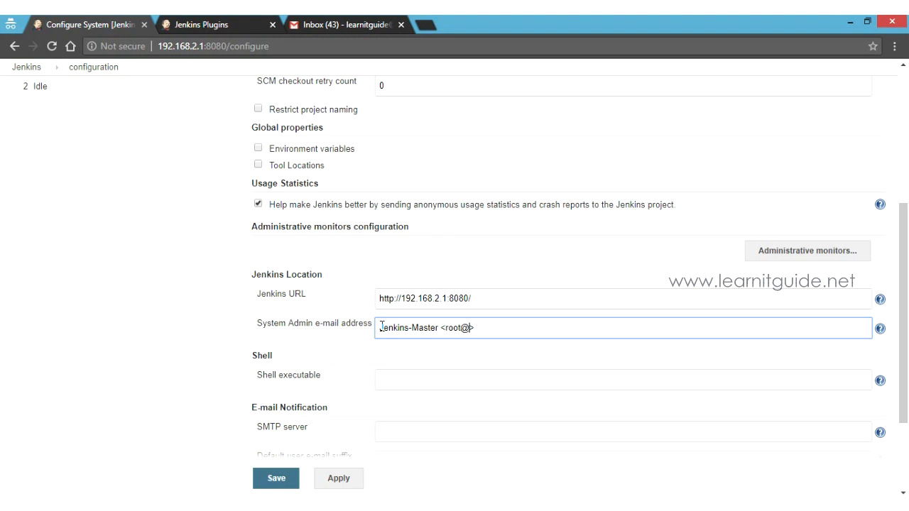
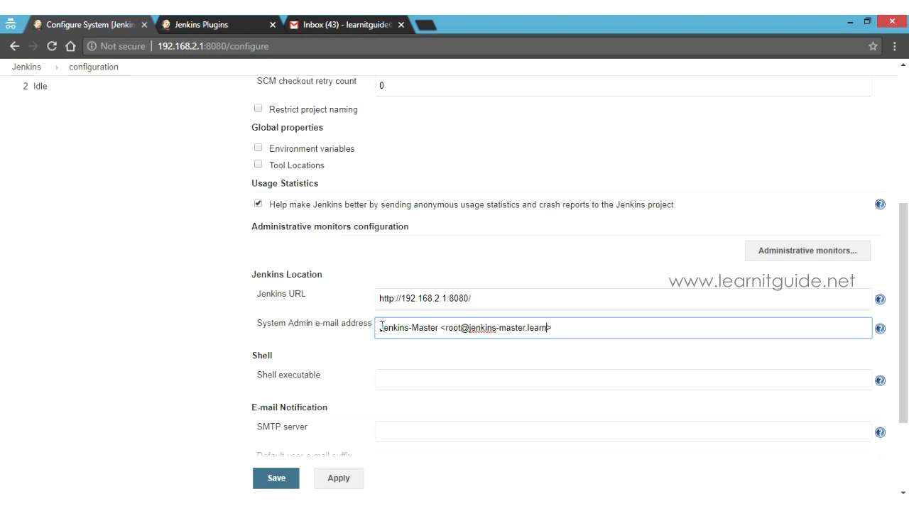
Set the E-mail Notification SMTP server to smtp.gmail.com and expand its advanced settings.
{"action": "left_click", "coordinate": [250, 284]}
{"action": "scroll", "coordinate": [250, 284], "scroll_direction": "down", "scroll_amount": 2}
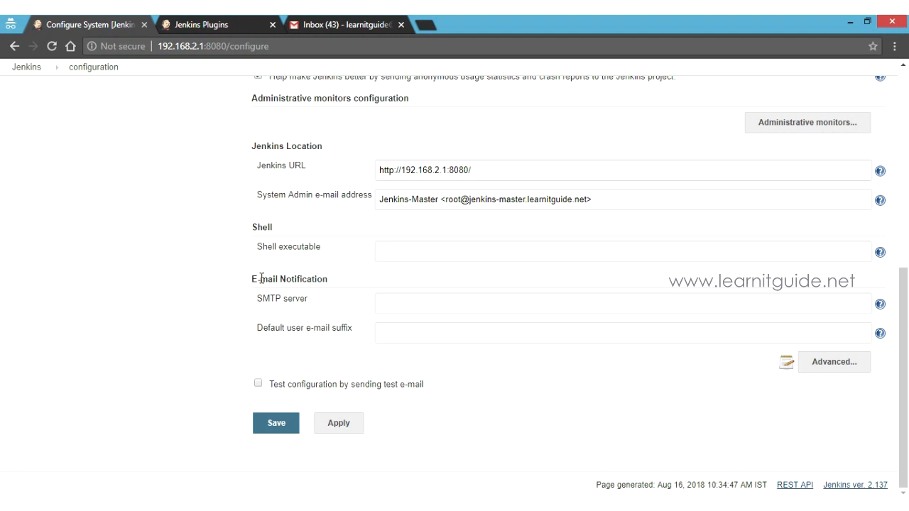
{"action": "left_click_drag", "start_coordinate": [252, 281], "coordinate": [323, 280]}
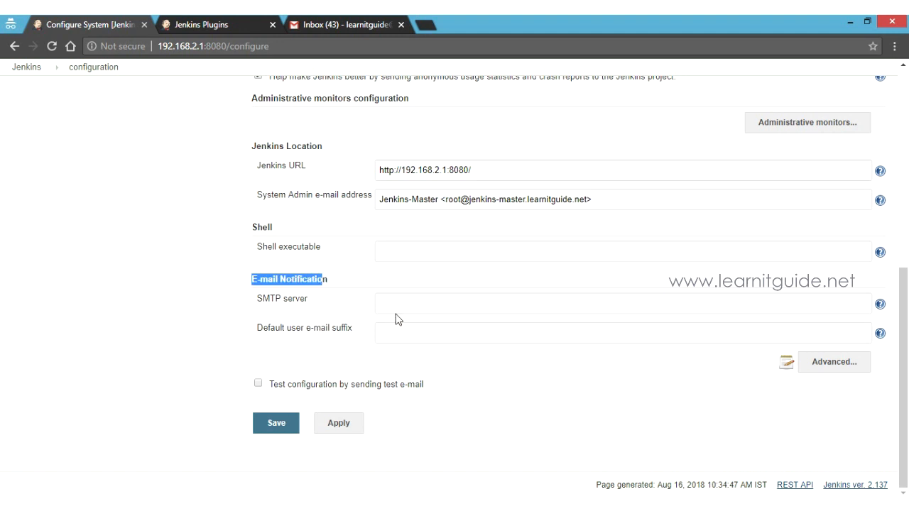
{"action": "left_click", "coordinate": [500, 304]}
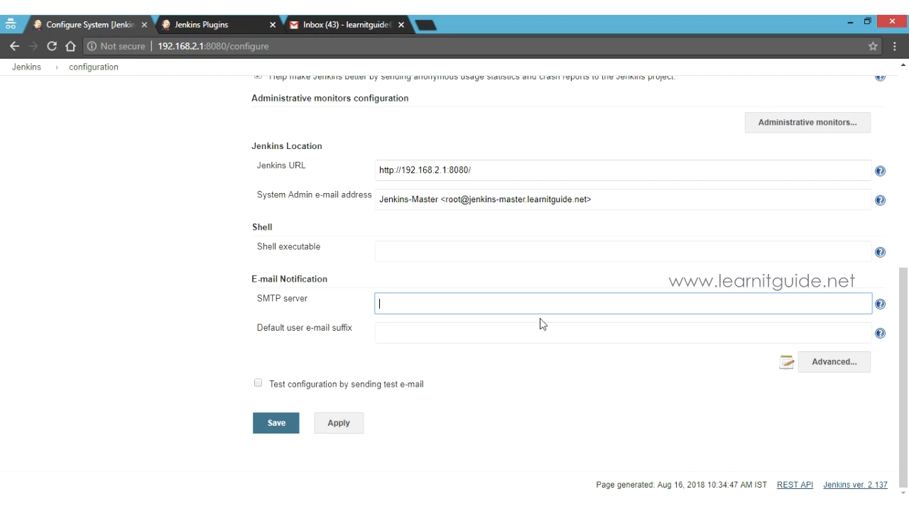
{"action": "type", "text": "smtp.gmail.com"}
{"action": "left_click", "coordinate": [832, 362]}
{"action": "scroll", "coordinate": [734, 309], "scroll_direction": "down", "scroll_amount": 2}
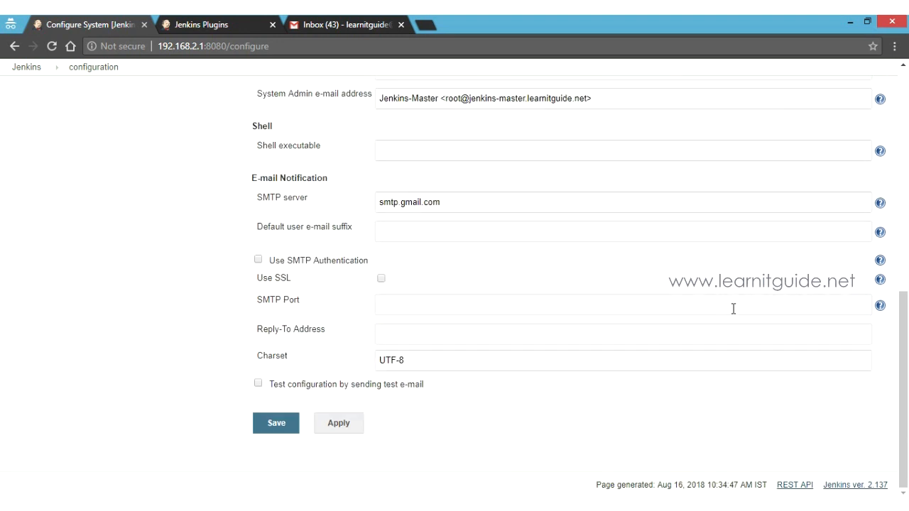
Enable SMTP authentication and enter the Gmail account's user name and password.
{"action": "left_click", "coordinate": [260, 261]}
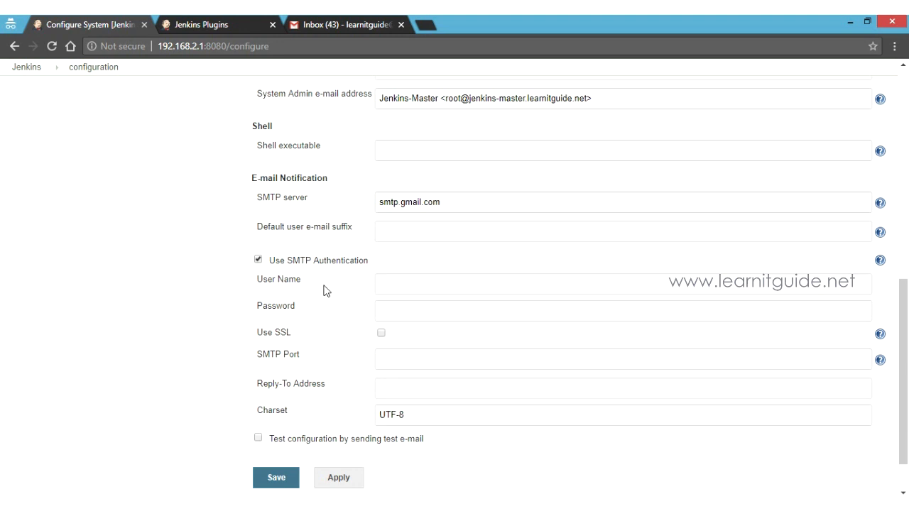
{"action": "left_click", "coordinate": [414, 286]}
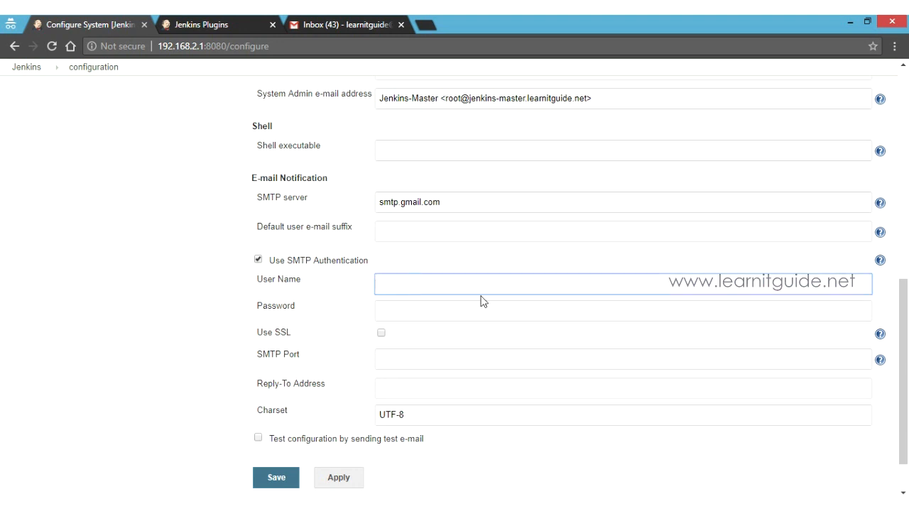
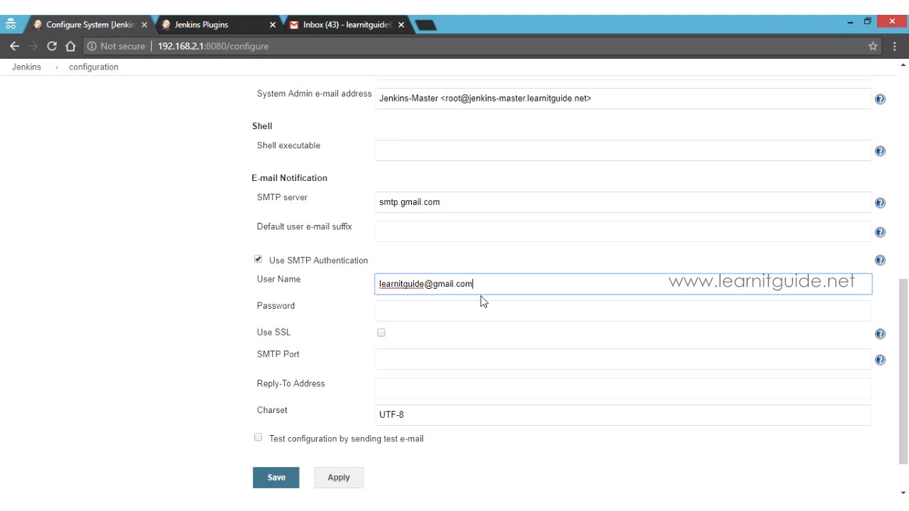
{"action": "key", "text": "Tab"}
{"action": "type", "text": "•••••••••"}
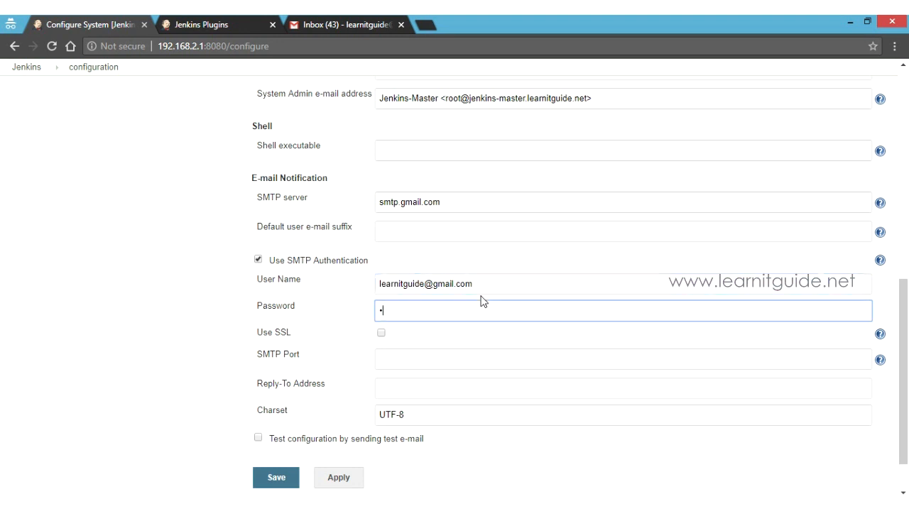
{"action": "type", "text": "•"}
Turn on SSL, set SMTP port 465, and enable sending a test e-mail.
{"action": "left_click", "coordinate": [382, 333]}
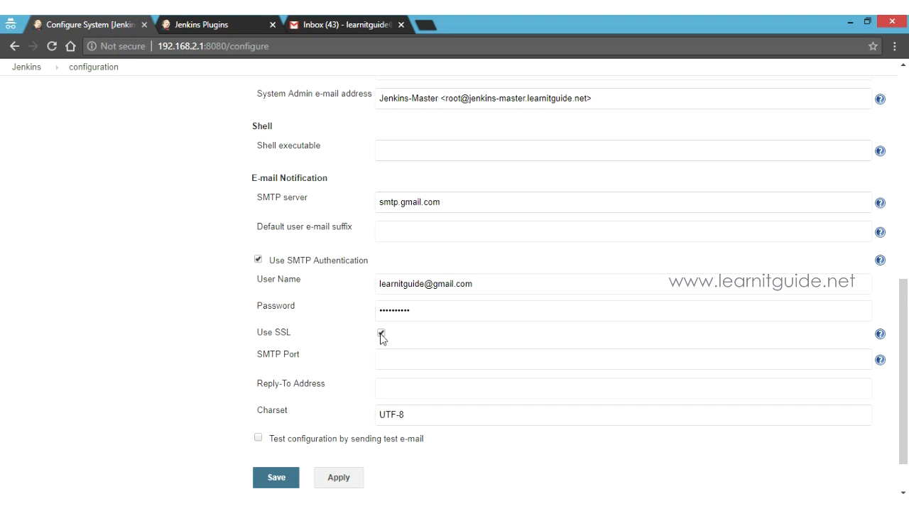
{"action": "left_click", "coordinate": [417, 361]}
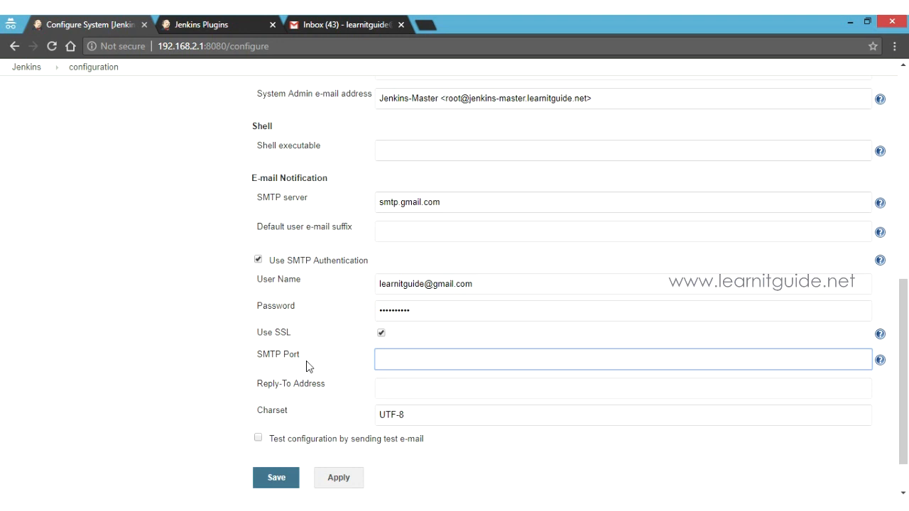
{"action": "type", "text": "465"}
{"action": "left_click", "coordinate": [253, 439]}
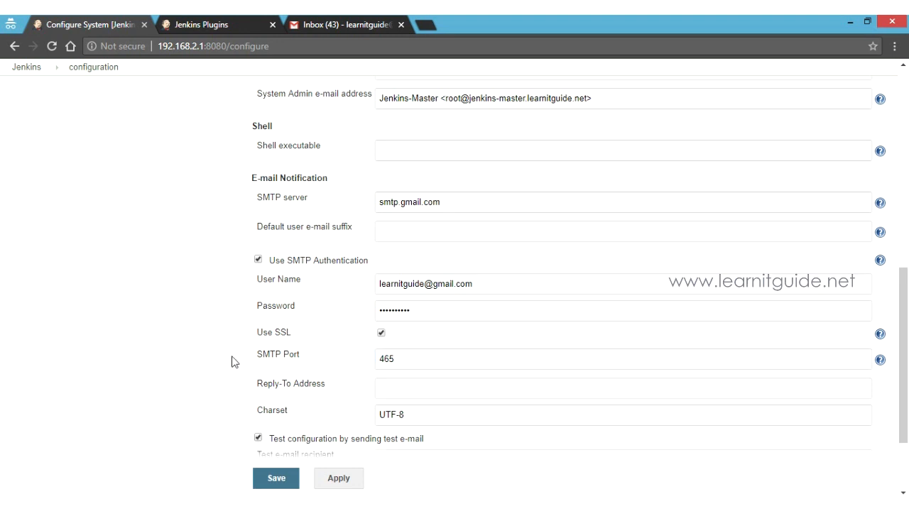
{"action": "scroll", "coordinate": [234, 358], "scroll_direction": "down", "scroll_amount": 3}
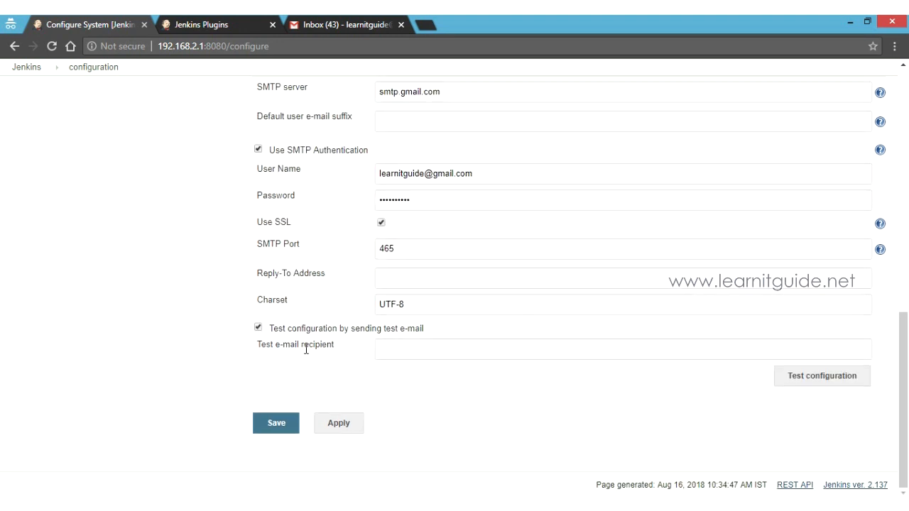
{"action": "left_click", "coordinate": [412, 353]}
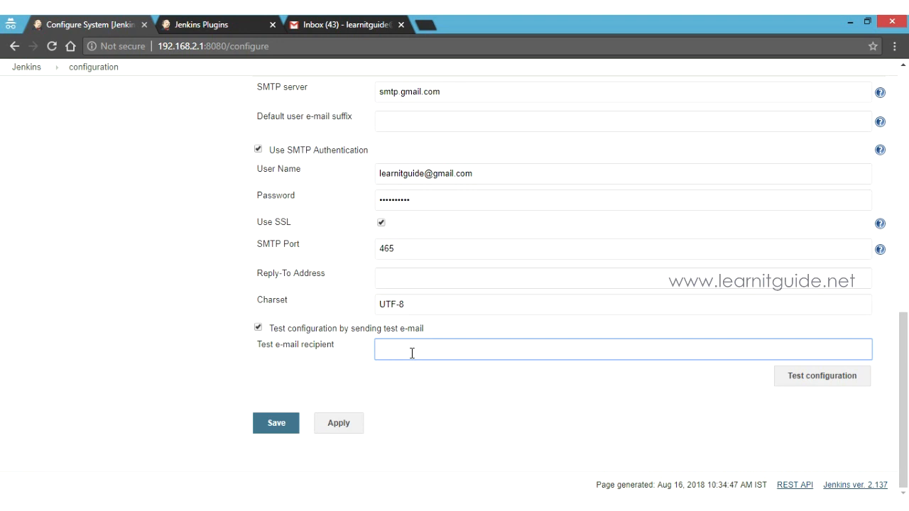
Send a test e-mail to the recipient's Gmail address and confirm it was successfully sent.
{"action": "left_click", "coordinate": [806, 380]}
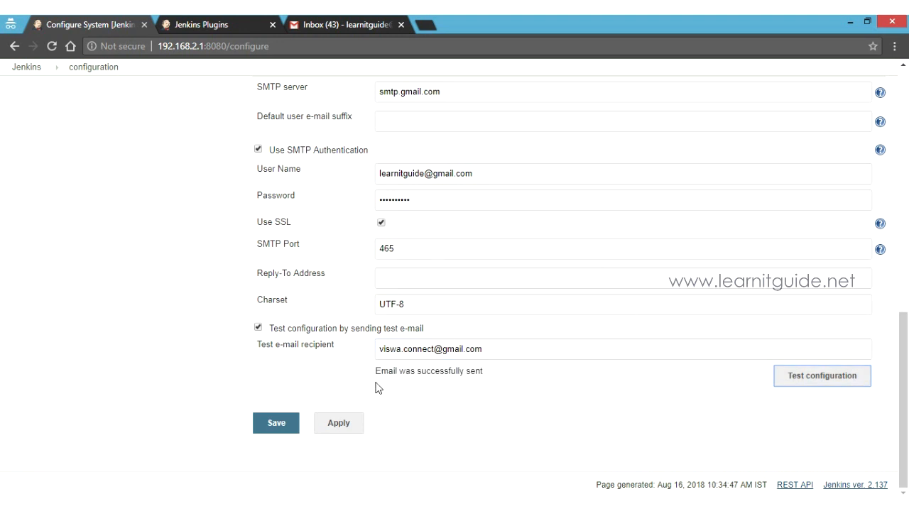
{"action": "left_click_drag", "start_coordinate": [378, 381], "coordinate": [490, 381]}
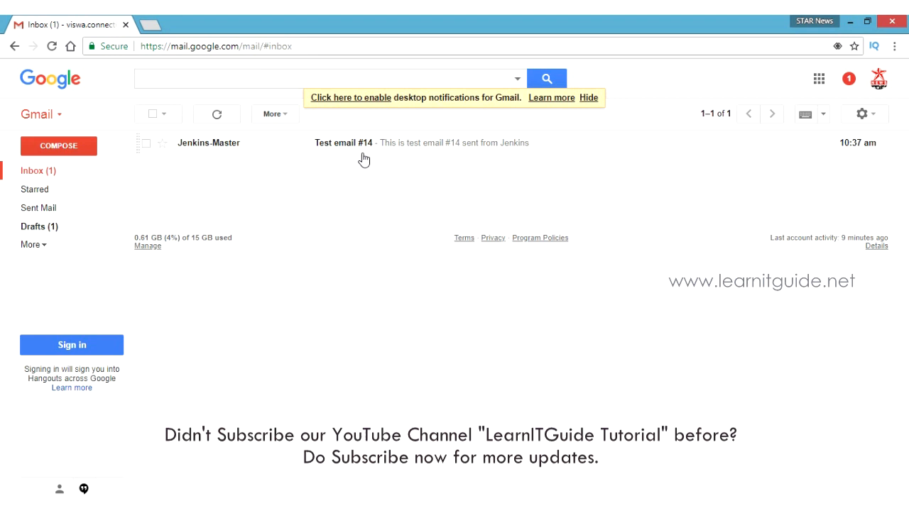
Open 'Test email #14' in Gmail, then go back to the Jenkins configuration window.
{"action": "left_click", "coordinate": [209, 148]}
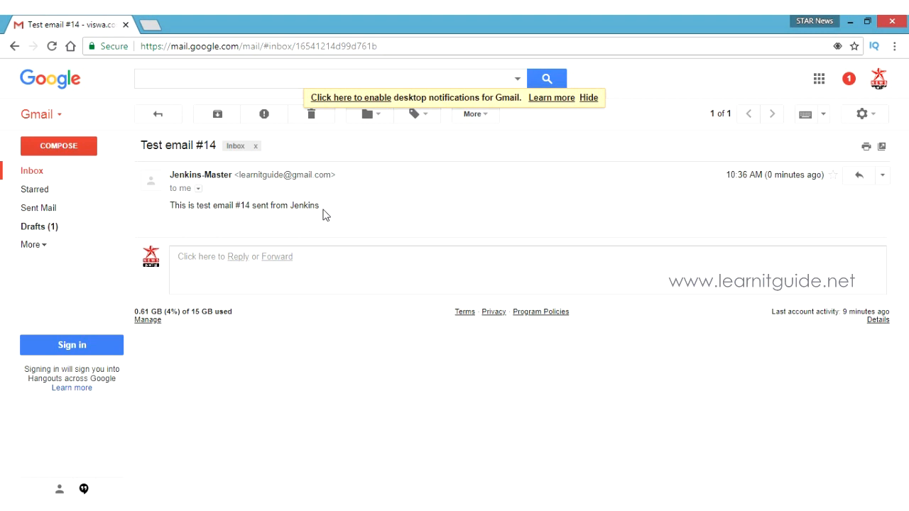
{"action": "key", "text": "alt+Tab"}
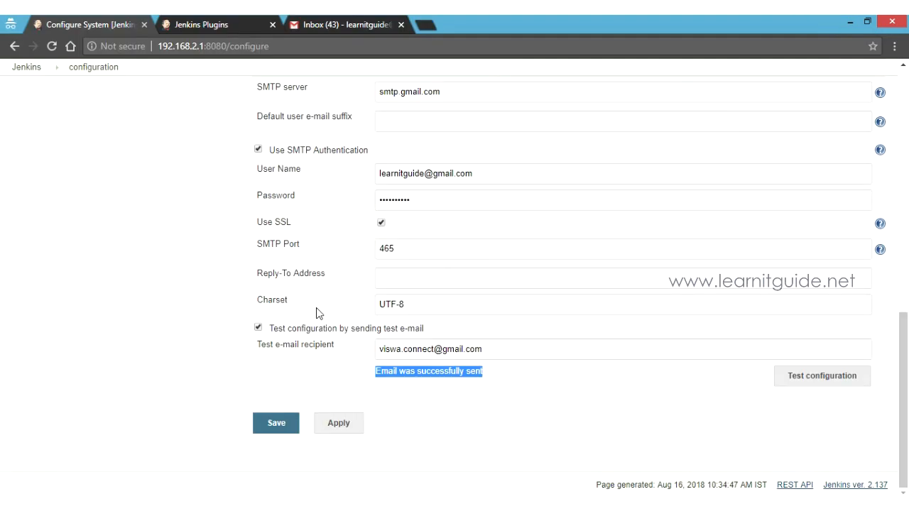
Apply and save the mail settings, then open testing job 1's post-build action list.
{"action": "left_click", "coordinate": [340, 427]}
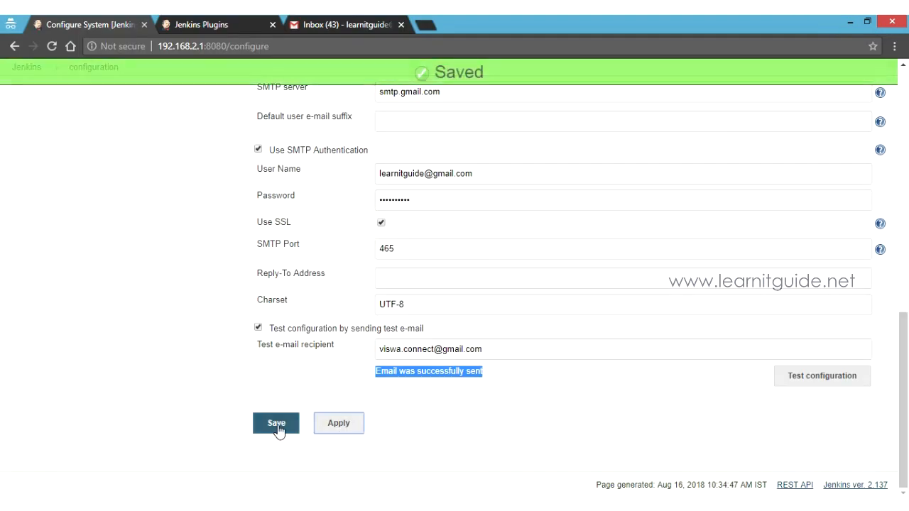
{"action": "left_click", "coordinate": [277, 426]}
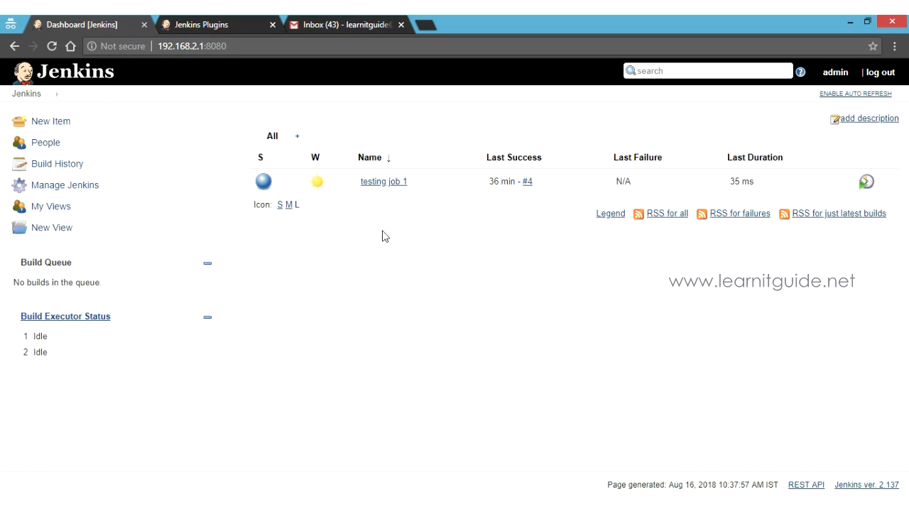
{"action": "left_click", "coordinate": [381, 185]}
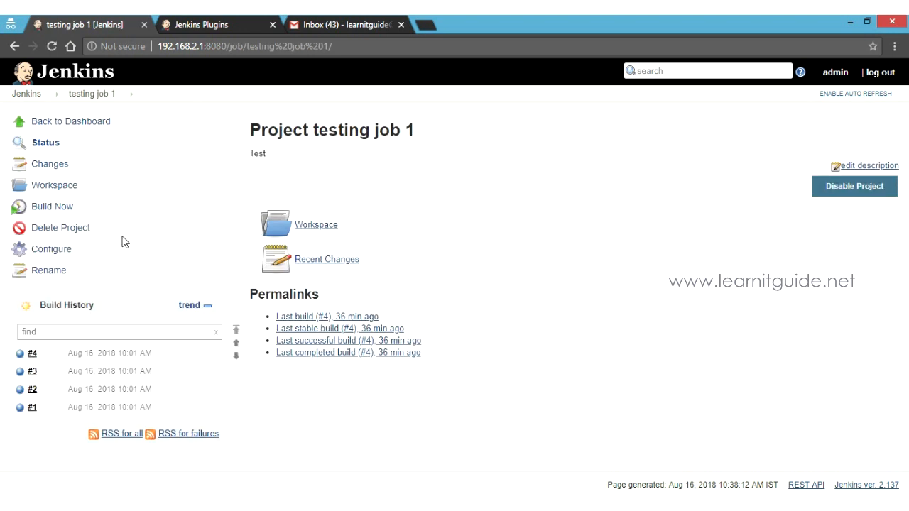
{"action": "left_click", "coordinate": [63, 253]}
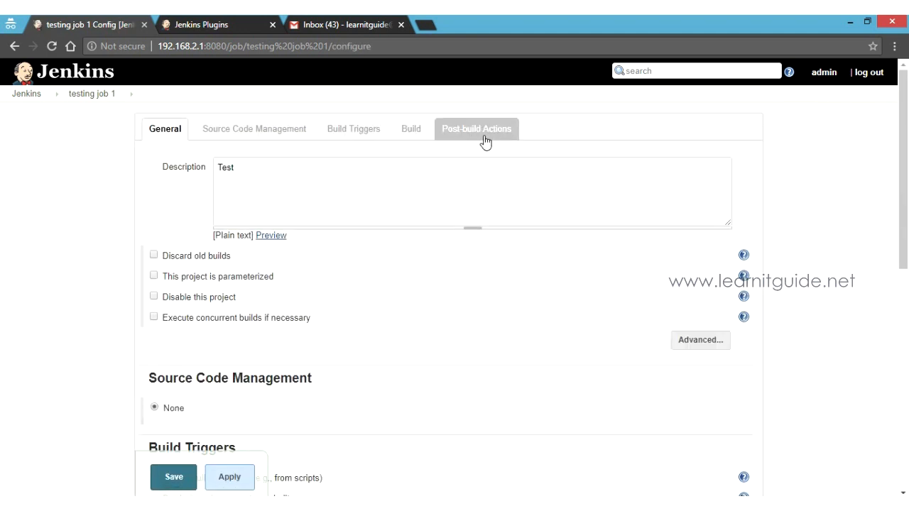
{"action": "left_click", "coordinate": [485, 138]}
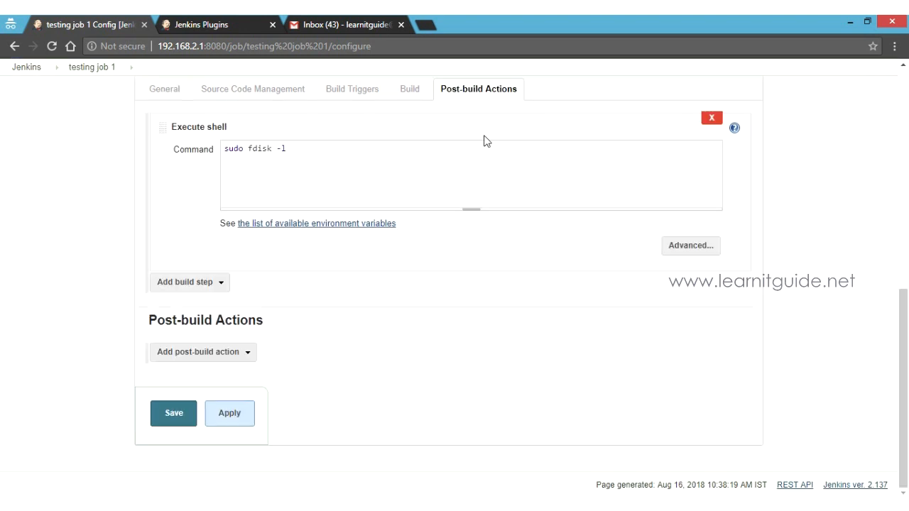
{"action": "left_click", "coordinate": [248, 358]}
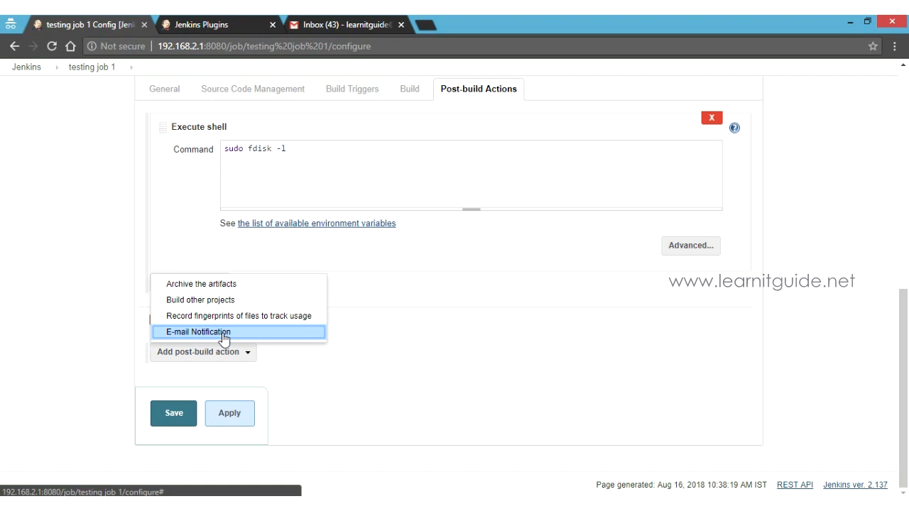
Add an E-mail Notification post-build action addressed to the recipient's Gmail address, then apply and save.
{"action": "left_click", "coordinate": [223, 336]}
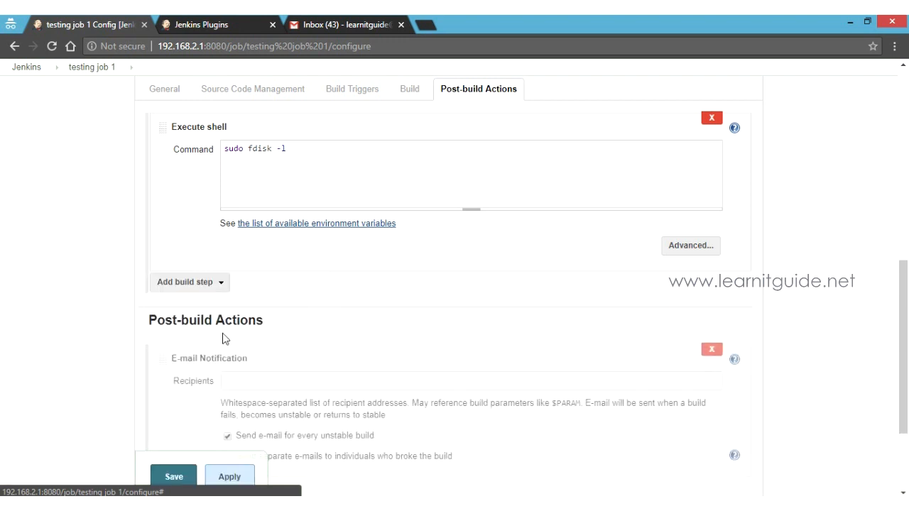
{"action": "scroll", "coordinate": [431, 348], "scroll_direction": "down", "scroll_amount": 2}
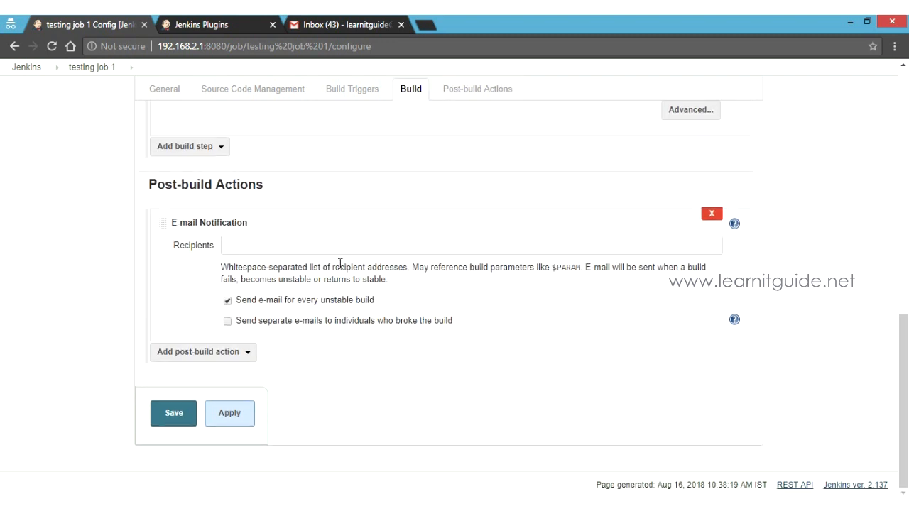
{"action": "left_click", "coordinate": [271, 246]}
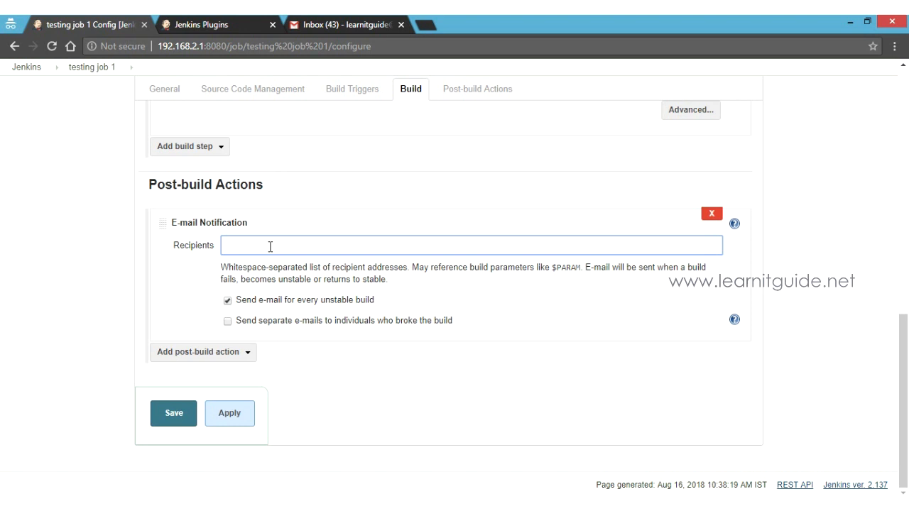
{"action": "type", "text": "la"}
{"action": "key", "text": "BackSpace"}
{"action": "key", "text": "BackSpace"}
{"action": "left_click", "coordinate": [233, 420]}
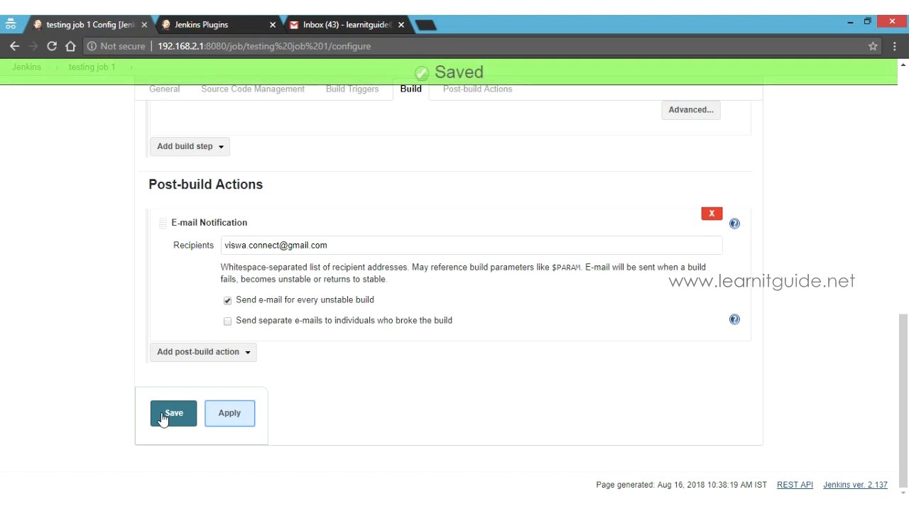
{"action": "left_click", "coordinate": [161, 419]}
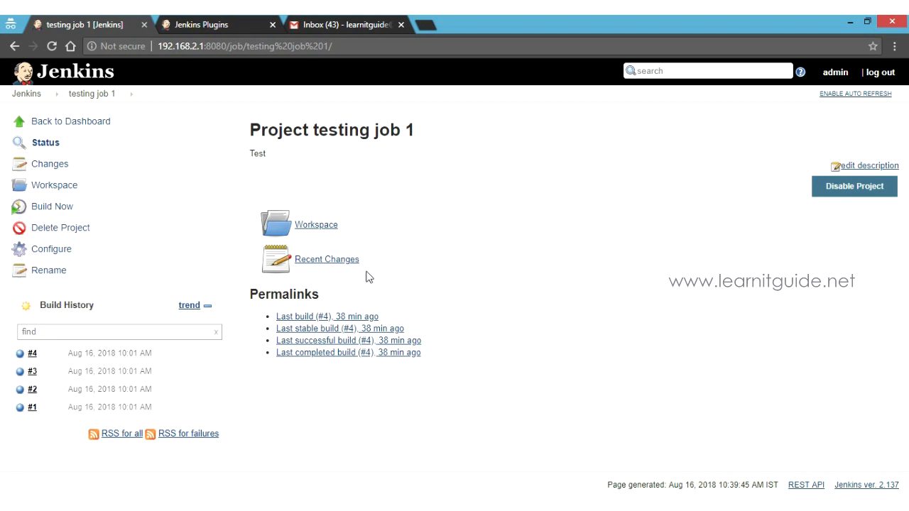
Build once, change the shell command to 'sudo fdsk -l', save, and build again.
{"action": "left_click", "coordinate": [55, 211]}
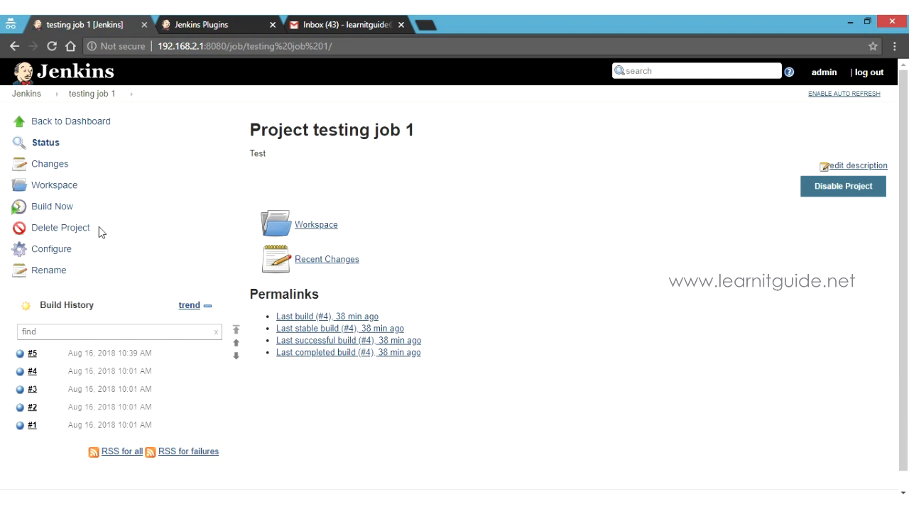
{"action": "left_click", "coordinate": [61, 256]}
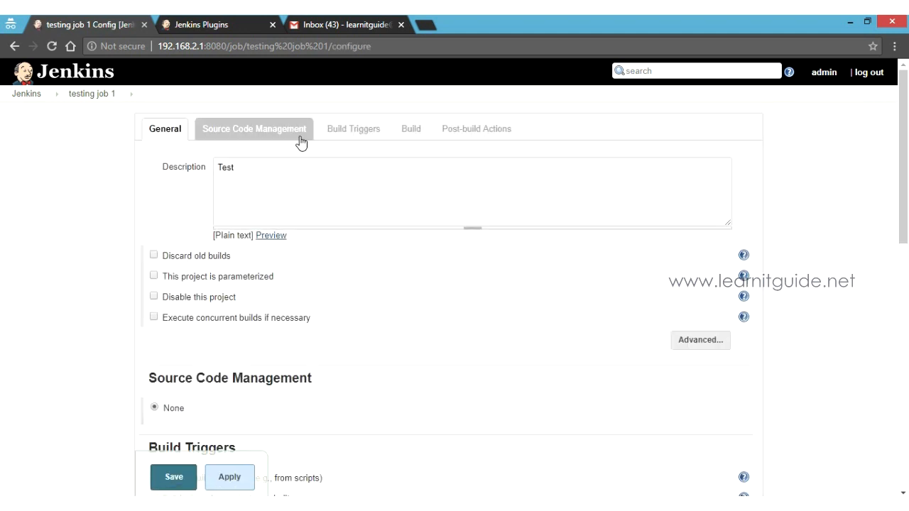
{"action": "left_click", "coordinate": [402, 132]}
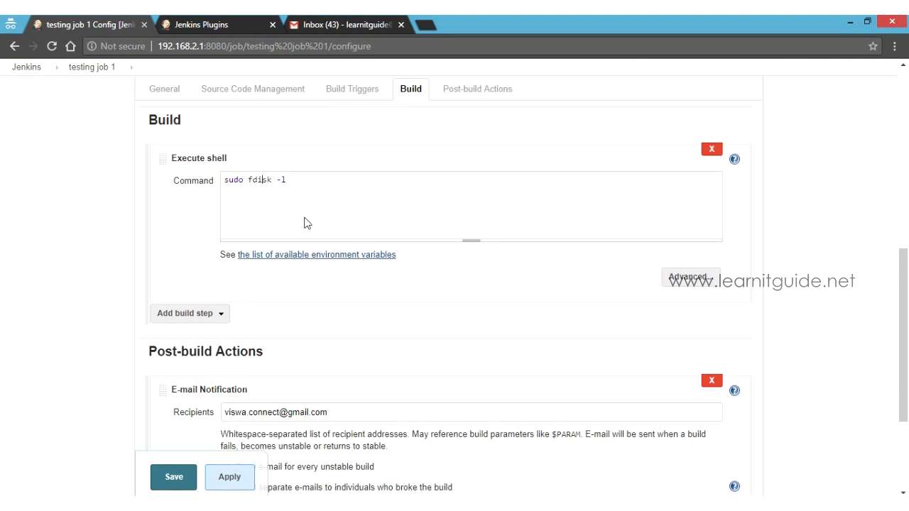
{"action": "key", "text": "BackSpace"}
{"action": "left_click", "coordinate": [241, 480]}
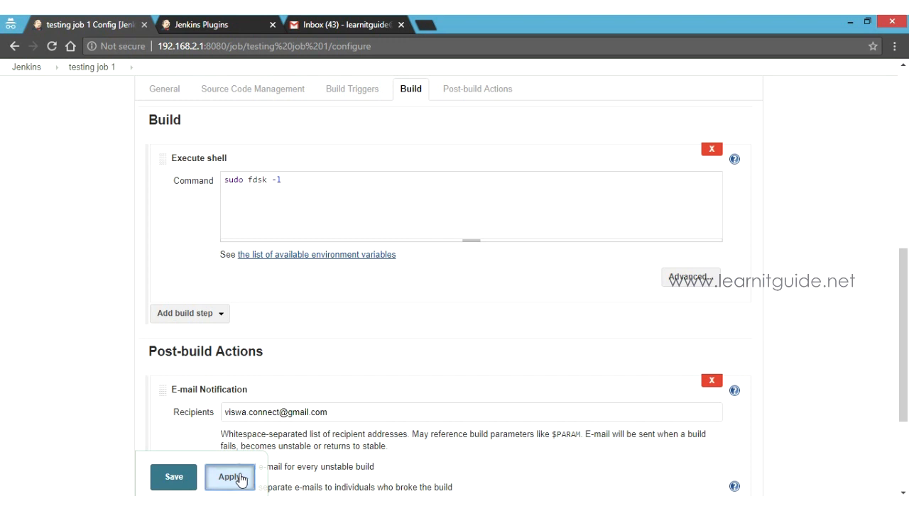
{"action": "left_click", "coordinate": [183, 481]}
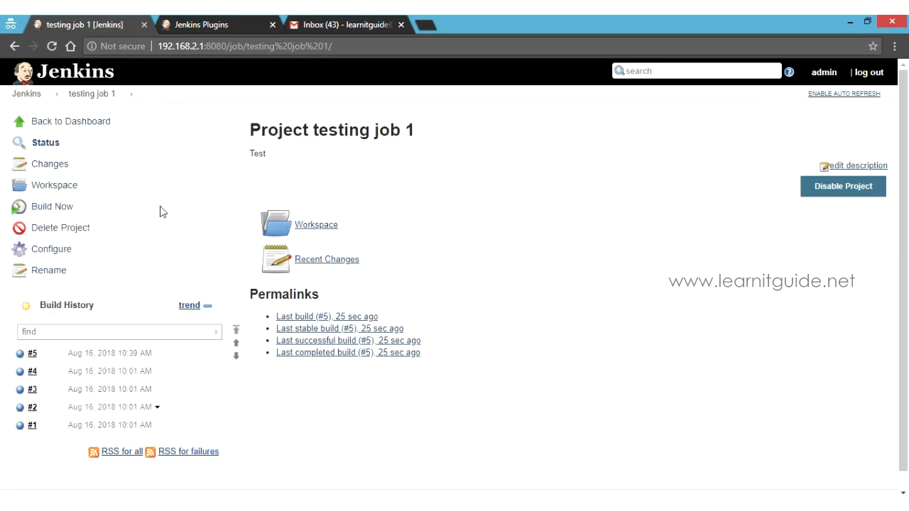
{"action": "left_click", "coordinate": [64, 208]}
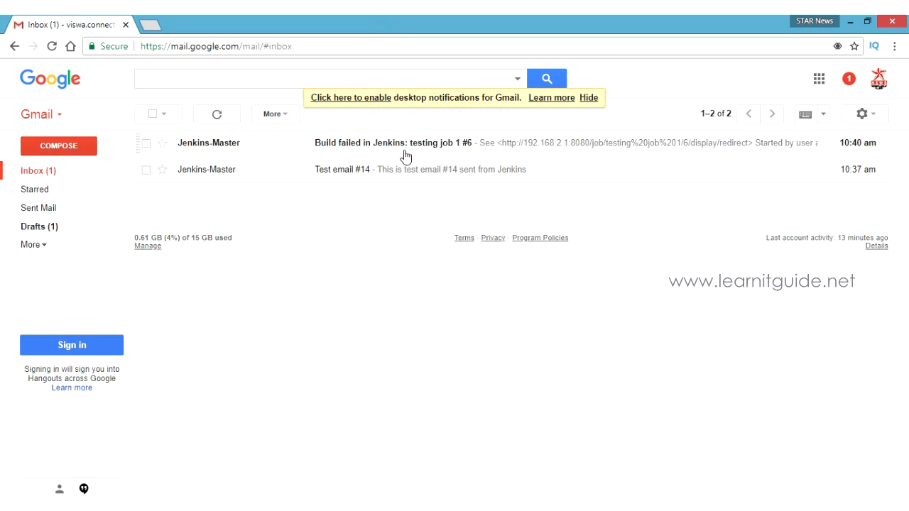
{"action": "left_click", "coordinate": [234, 151]}
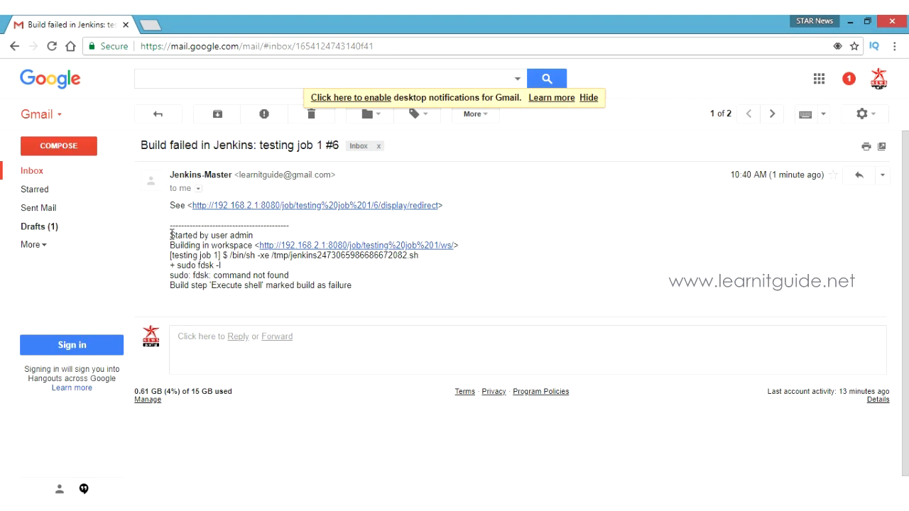
{"action": "left_click_drag", "start_coordinate": [171, 235], "coordinate": [389, 291]}
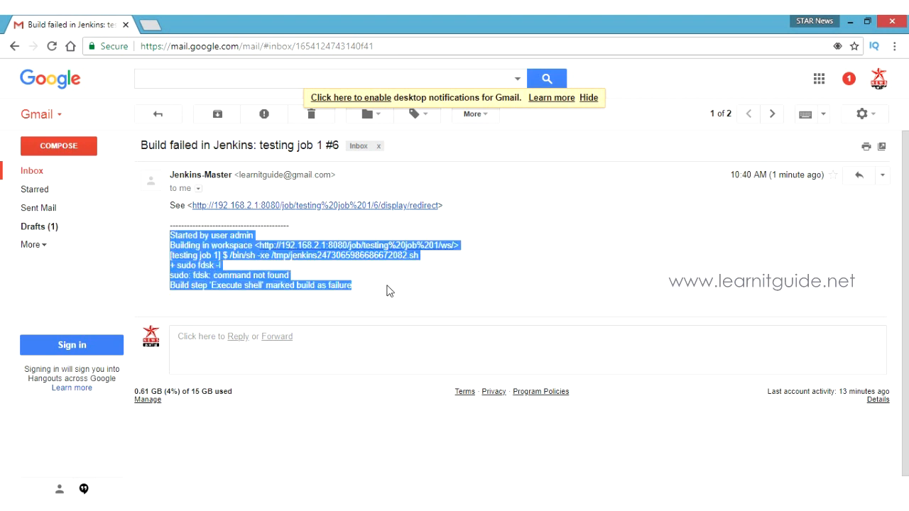
{"action": "left_click", "coordinate": [359, 230]}
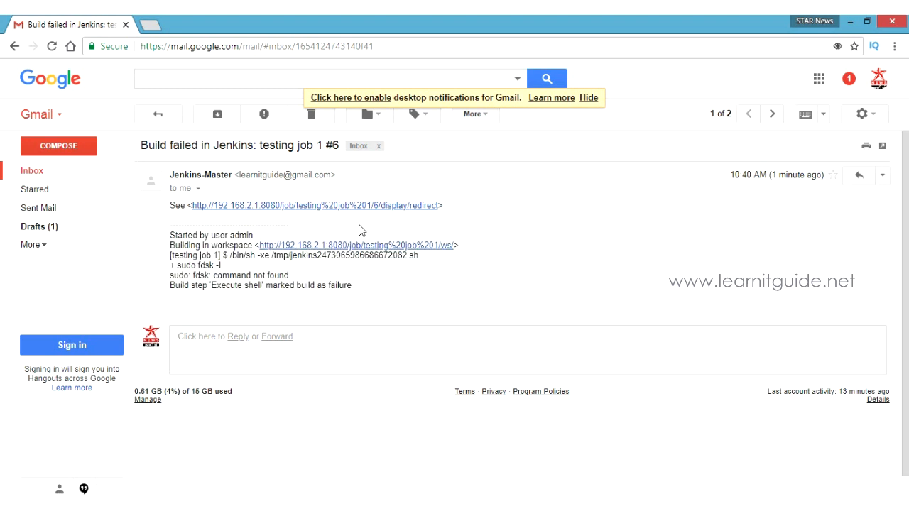
{"action": "left_click", "coordinate": [156, 122]}
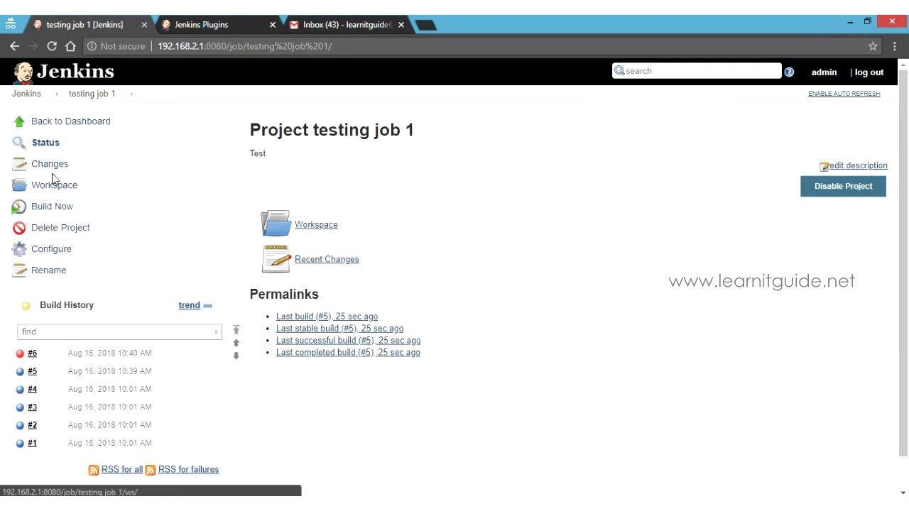
Correct the build shell command from 'sudo fdsk -l' to 'sudo fdisk -l' and save.
{"action": "left_click", "coordinate": [57, 253]}
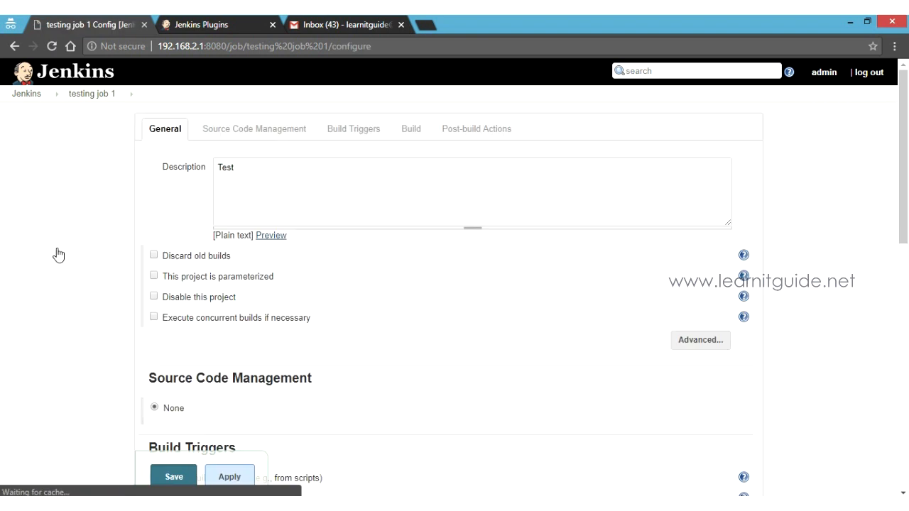
{"action": "left_click", "coordinate": [409, 130]}
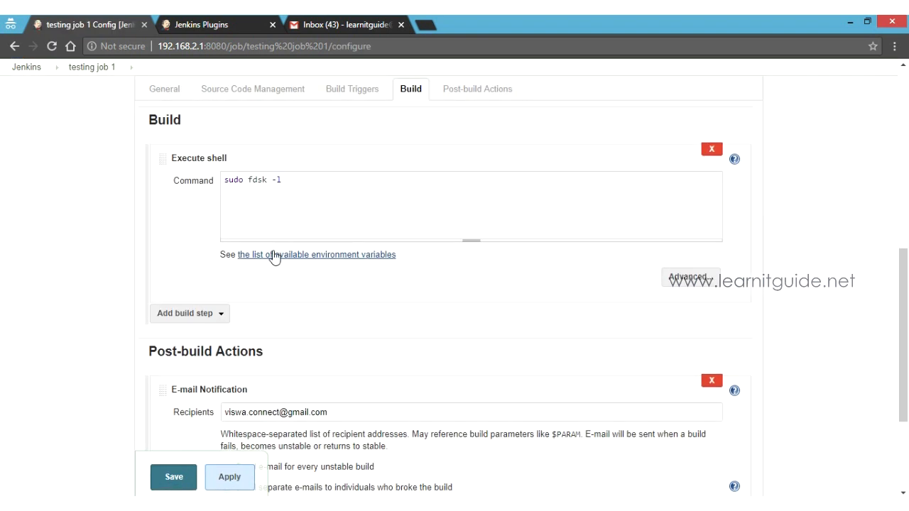
{"action": "left_click", "coordinate": [259, 179]}
{"action": "type", "text": "i"}
{"action": "left_click", "coordinate": [231, 478]}
{"action": "left_click", "coordinate": [177, 478]}
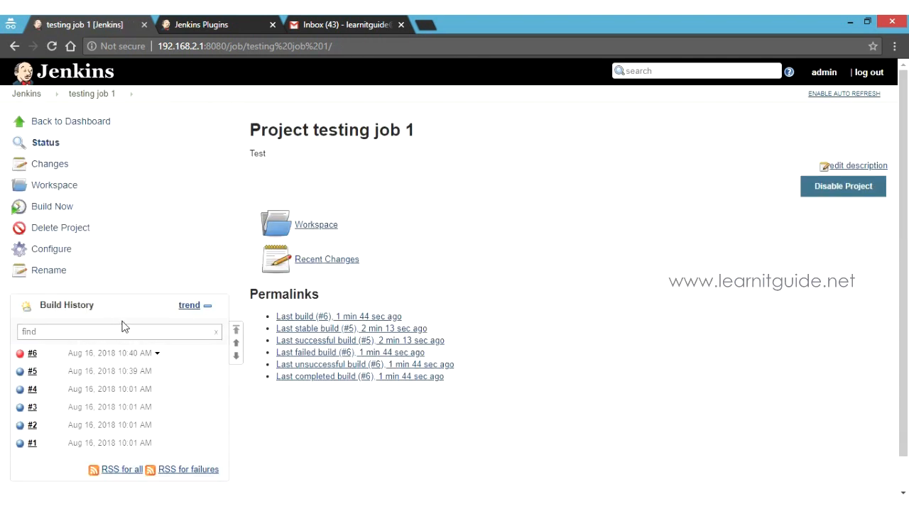
Run build #7 and open the 'back to normal' notification e-mail in Gmail.
{"action": "left_click", "coordinate": [67, 212]}
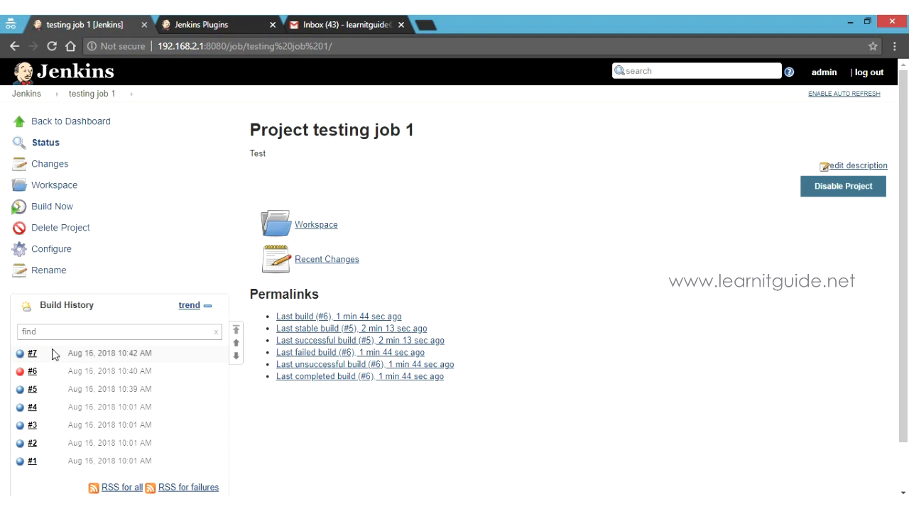
{"action": "mouse_move", "coordinate": [51, 358]}
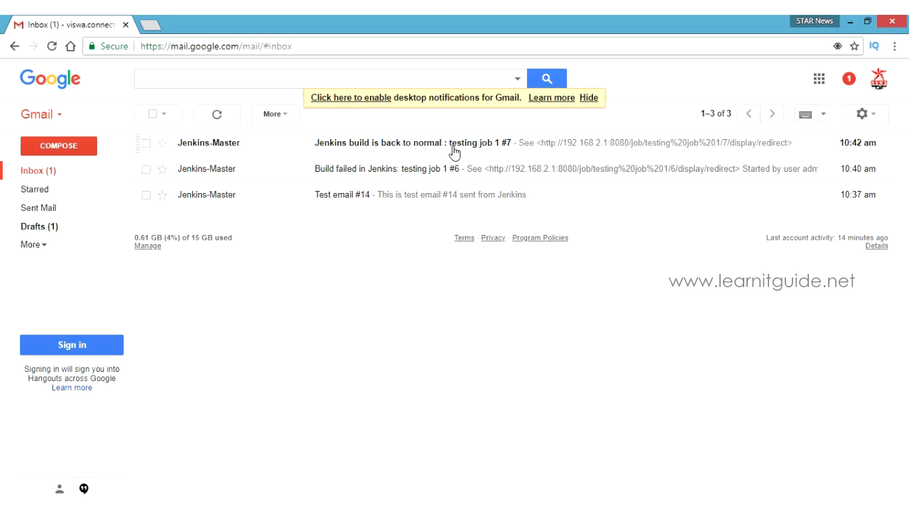
{"action": "left_click", "coordinate": [412, 151]}
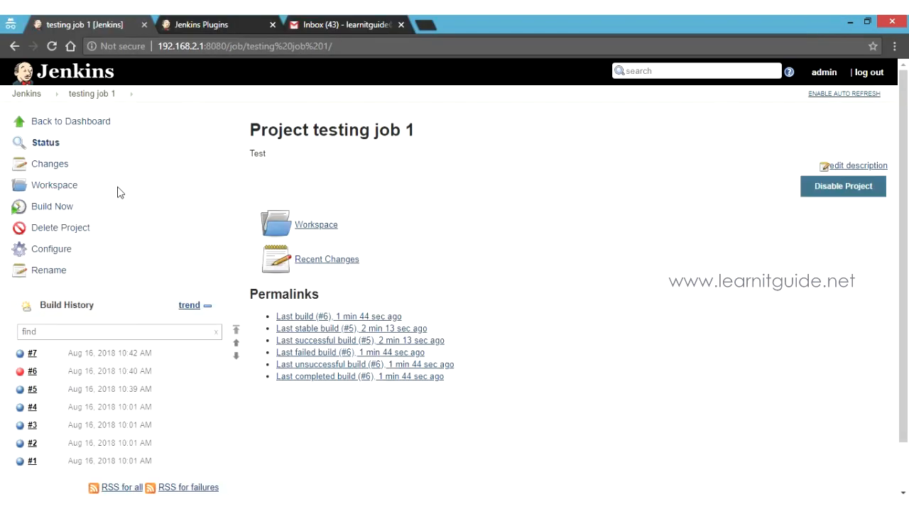
Trigger one more build of 'testing job 1' from its project page.
{"action": "left_click", "coordinate": [67, 209]}
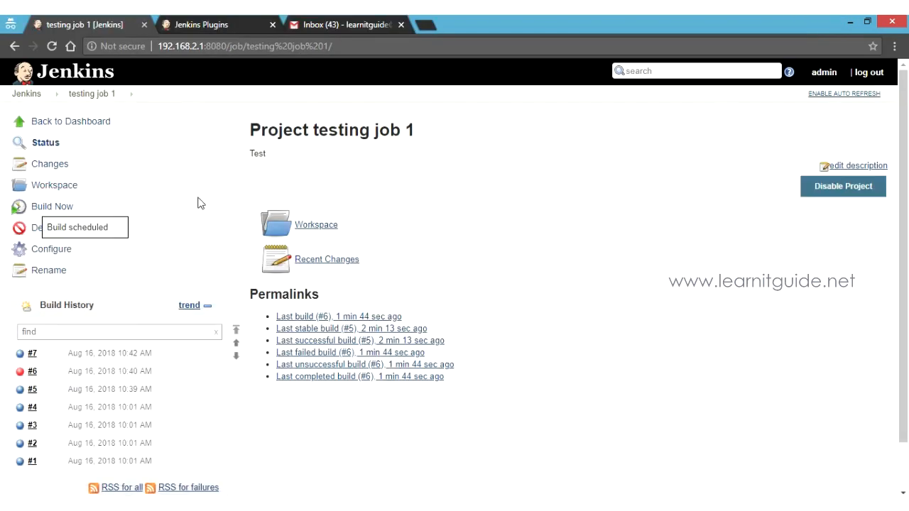